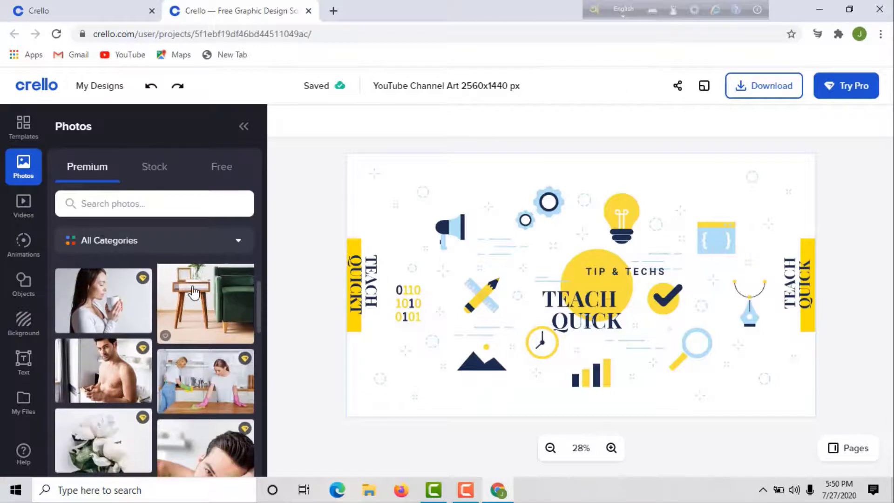
- Search the premium photo library for "youtube" using the suggested search term
scroll(195, 306, up, 2)
click(184, 203)
text(Y)
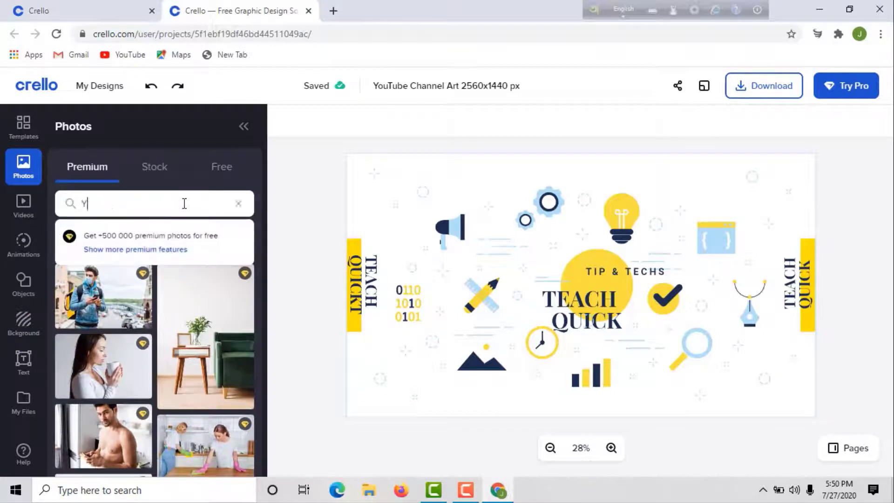
text(OUTUB)
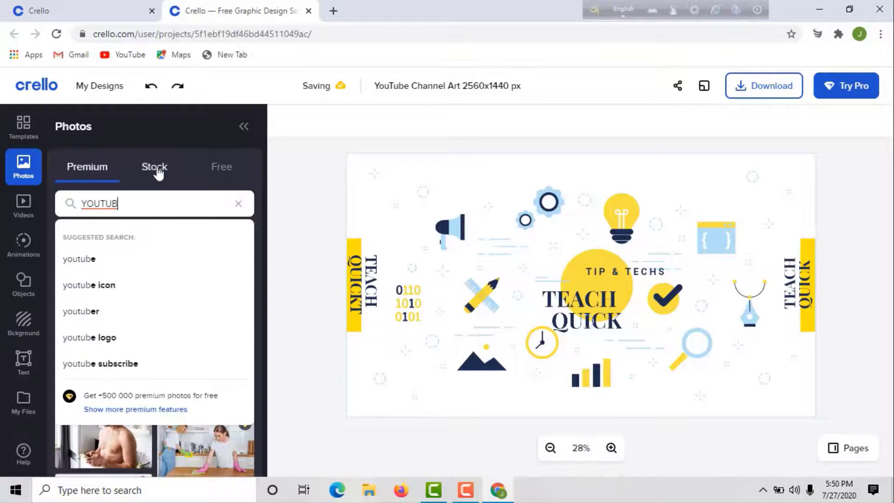
click(116, 258)
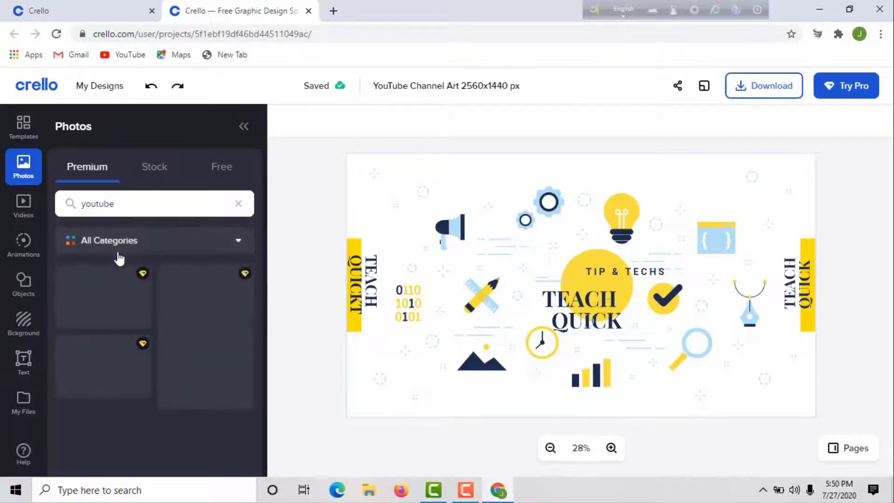
- Try the vertical-striped and the futuristic tunnel video backgrounds on the channel art, and undo the background change
click(23, 202)
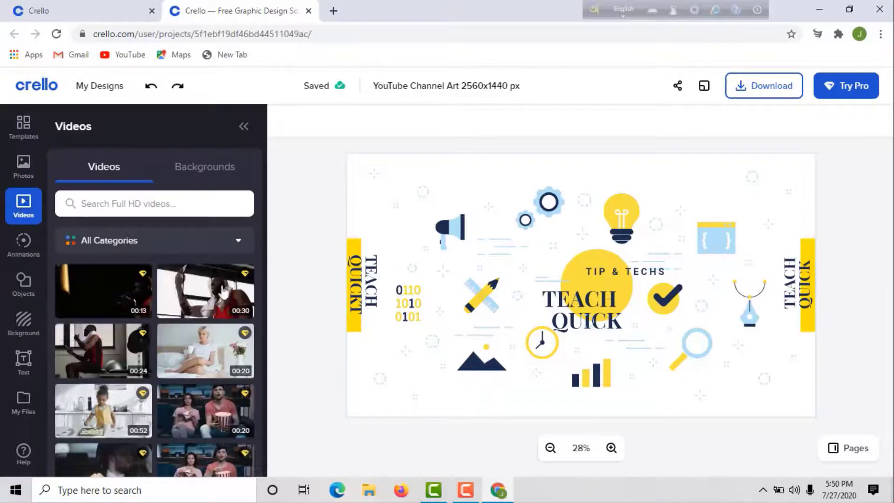
click(217, 174)
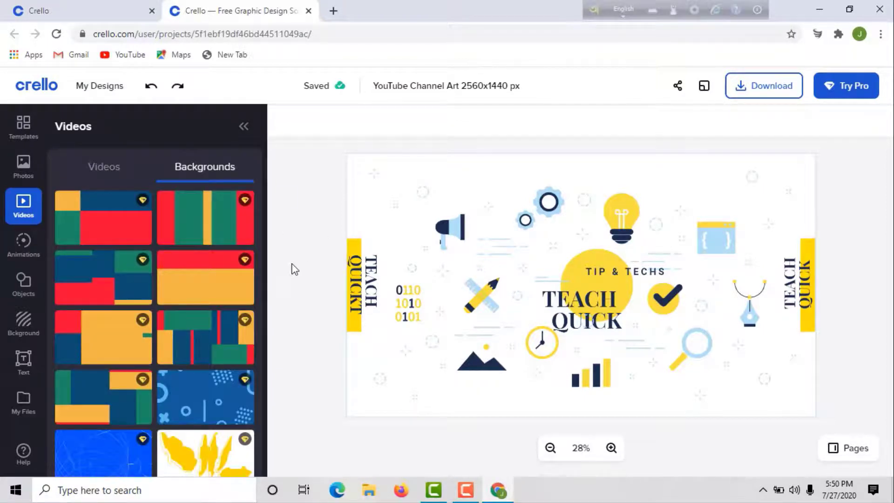
click(227, 231)
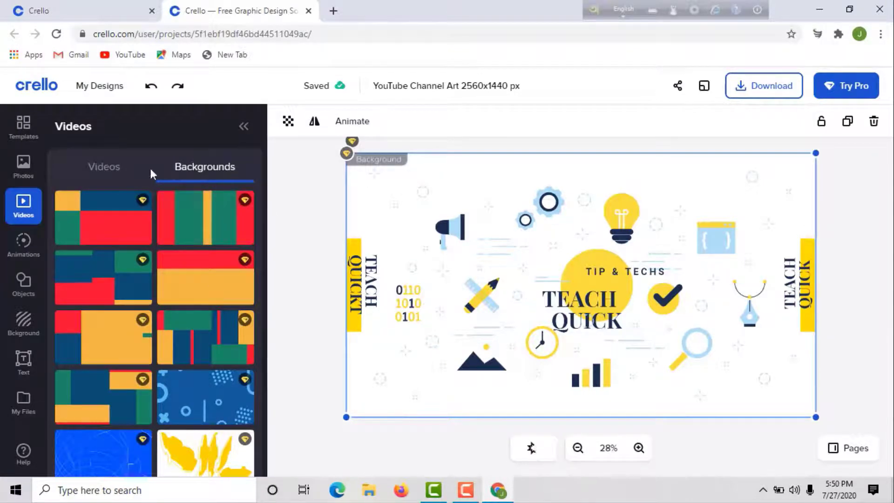
scroll(231, 279, down, 5)
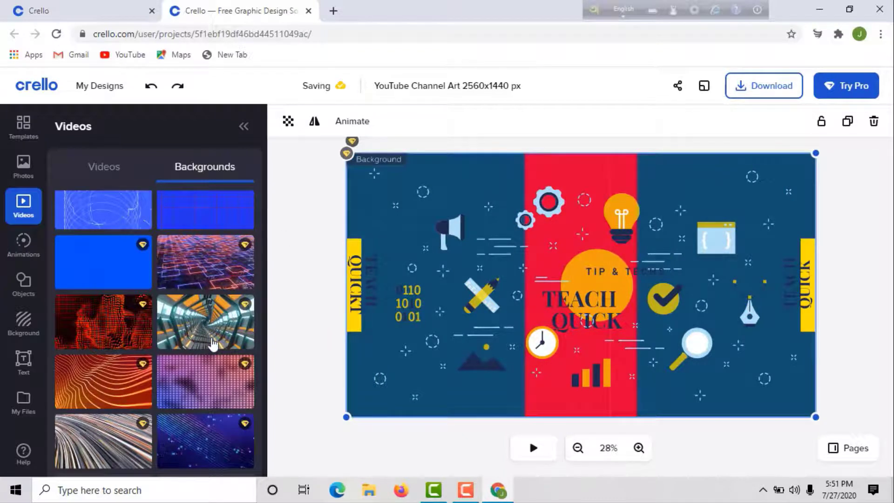
click(202, 323)
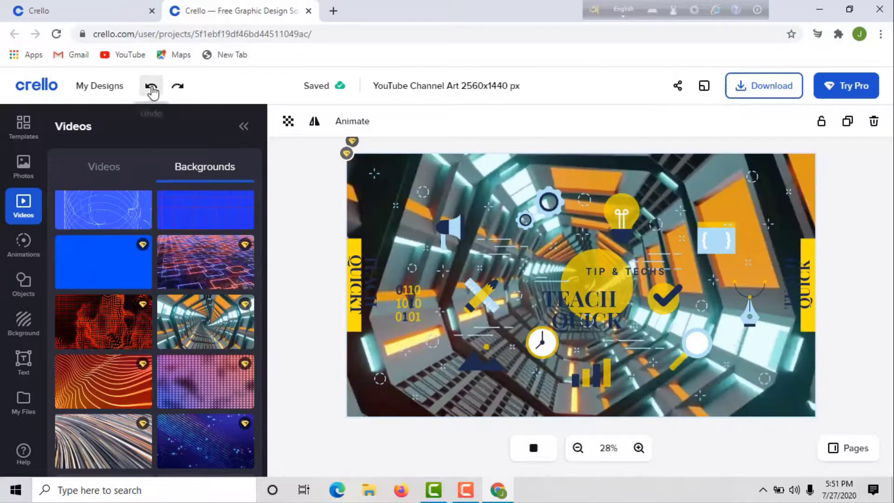
click(151, 88)
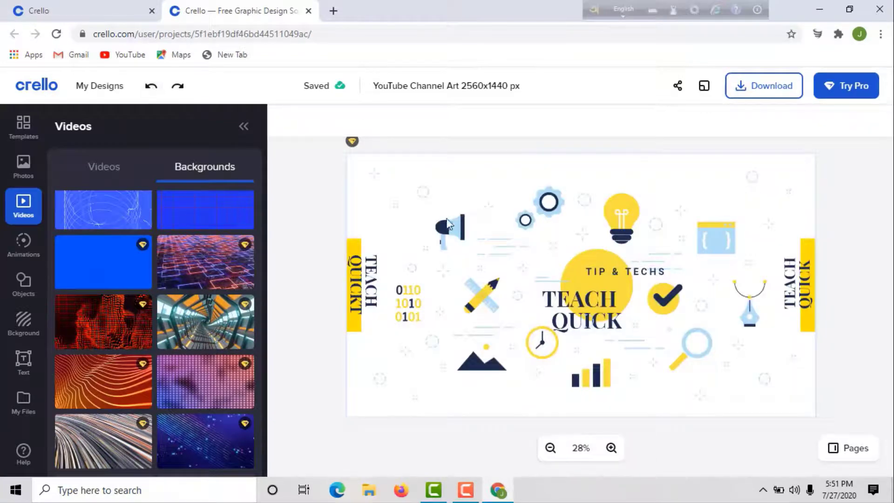
- Browse the animation categories and insert the People animation of a man working at a desk with a laptop
click(24, 243)
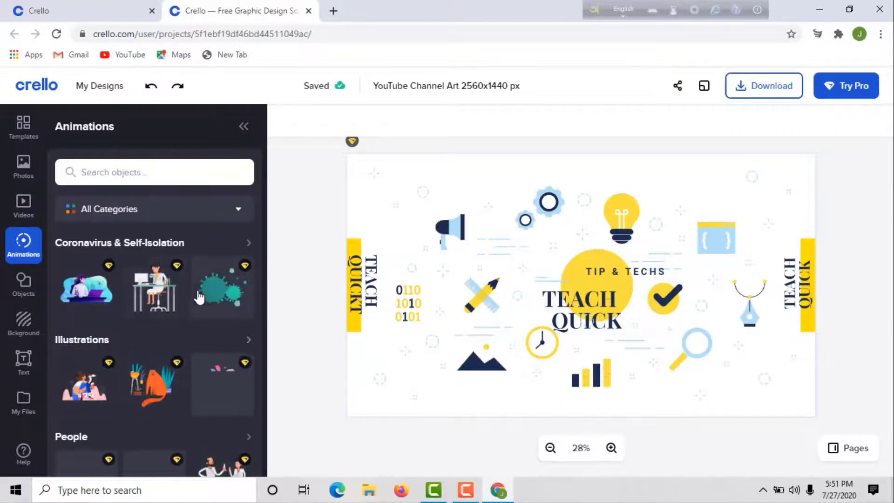
scroll(201, 290, down, 3)
scroll(204, 297, down, 4)
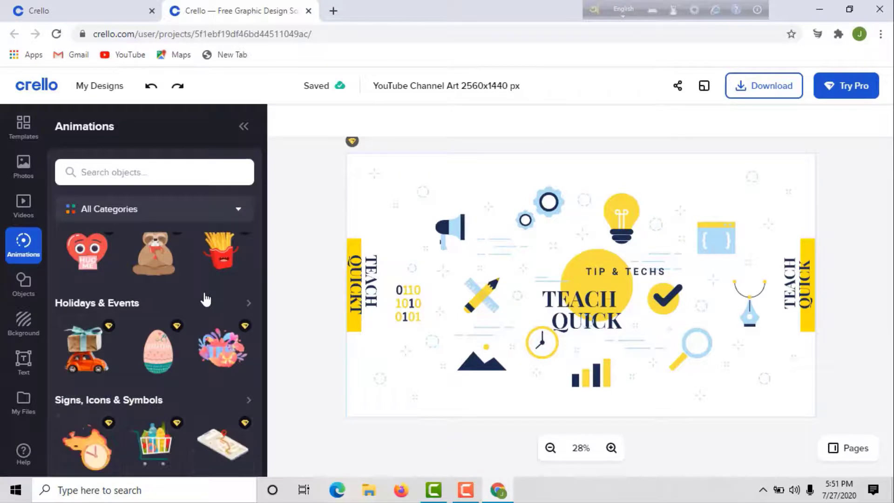
scroll(205, 297, up, 7)
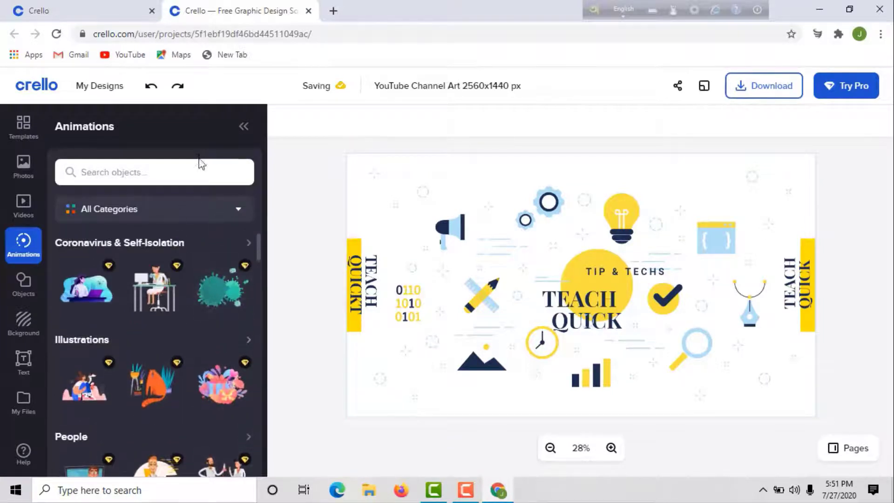
click(209, 208)
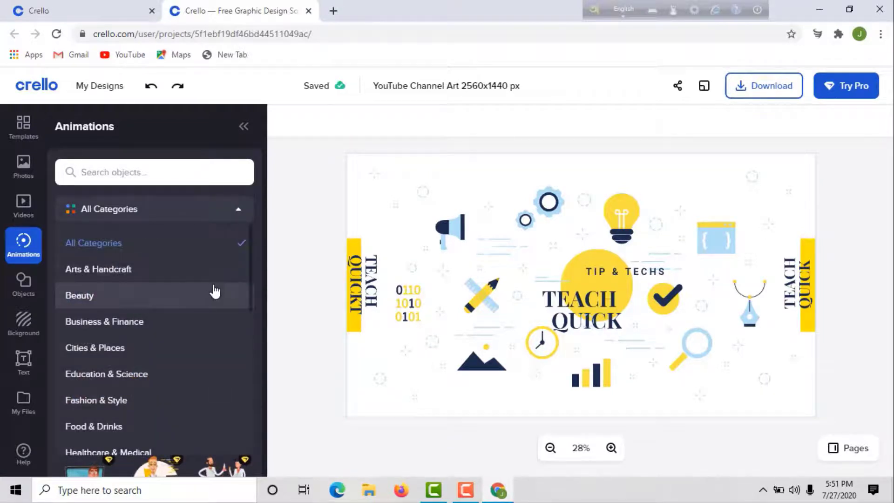
click(216, 210)
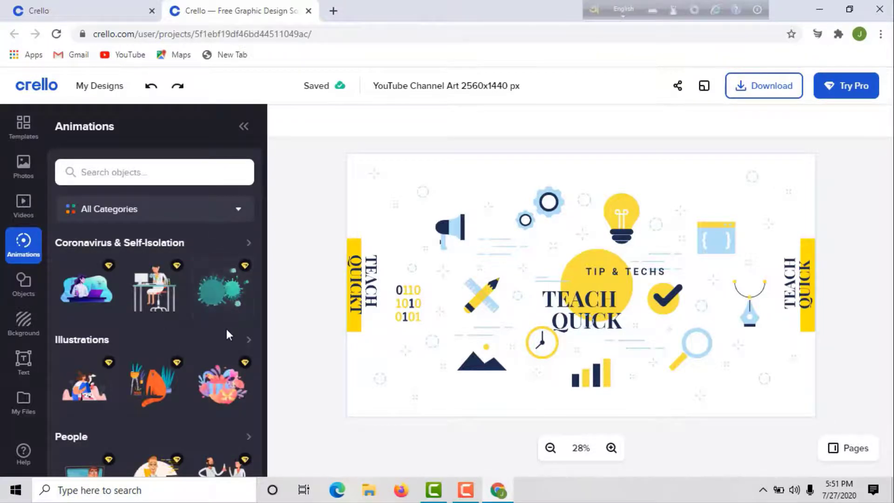
scroll(242, 342, down, 4)
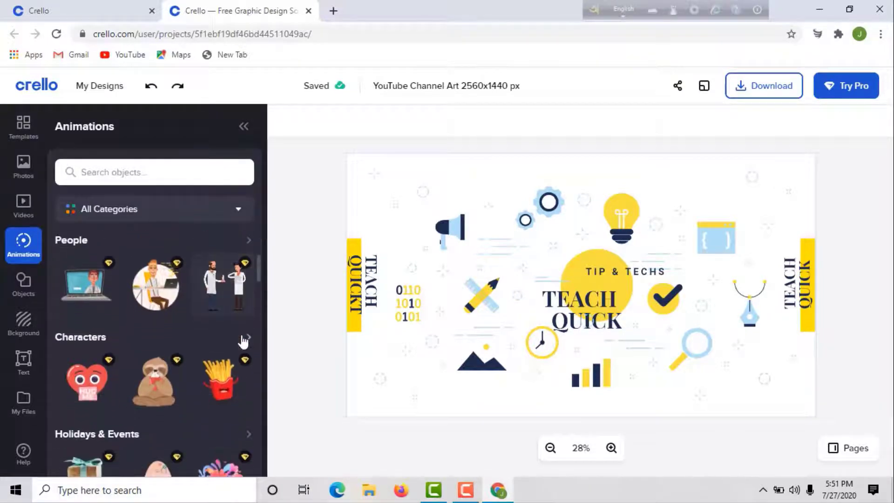
scroll(242, 341, down, 1)
scroll(242, 341, up, 1)
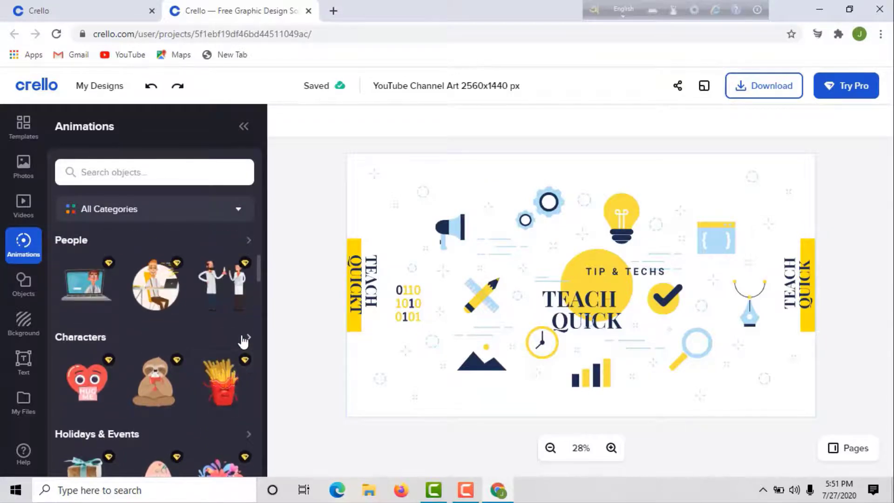
click(156, 284)
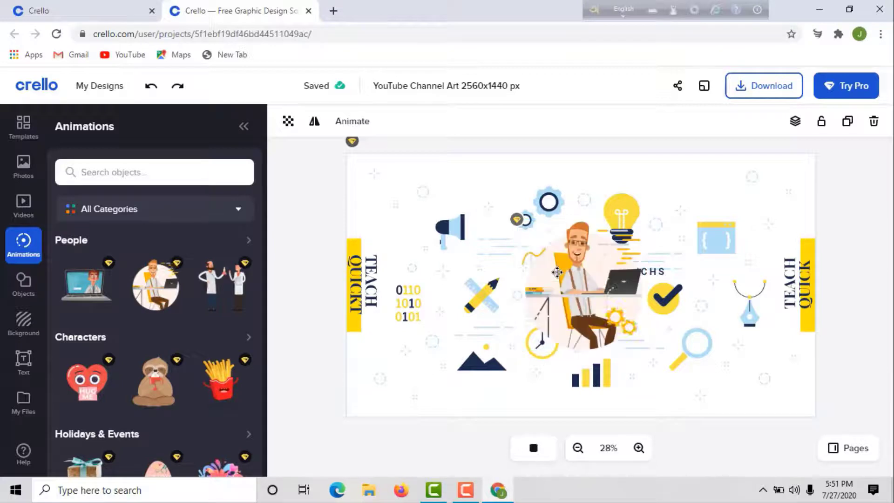
- Move the desk worker animation to the right part of the channel art, just below the blue code window icon
click(570, 253)
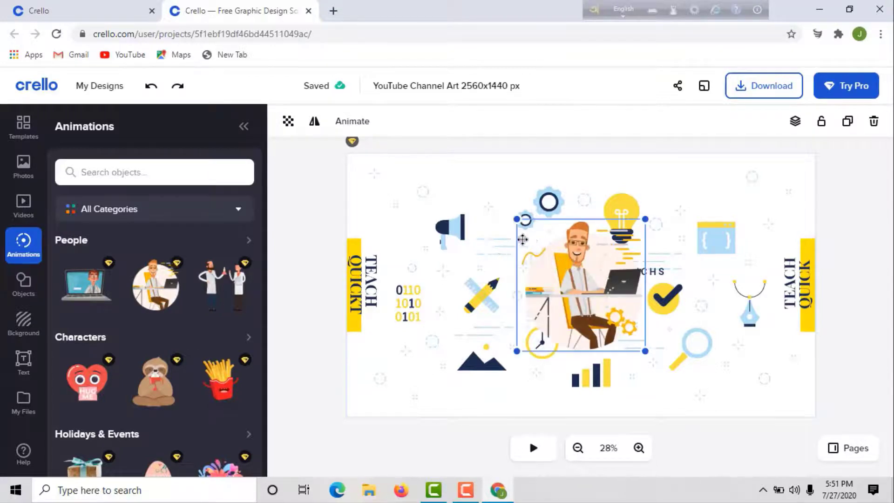
drag(570, 253, 721, 305)
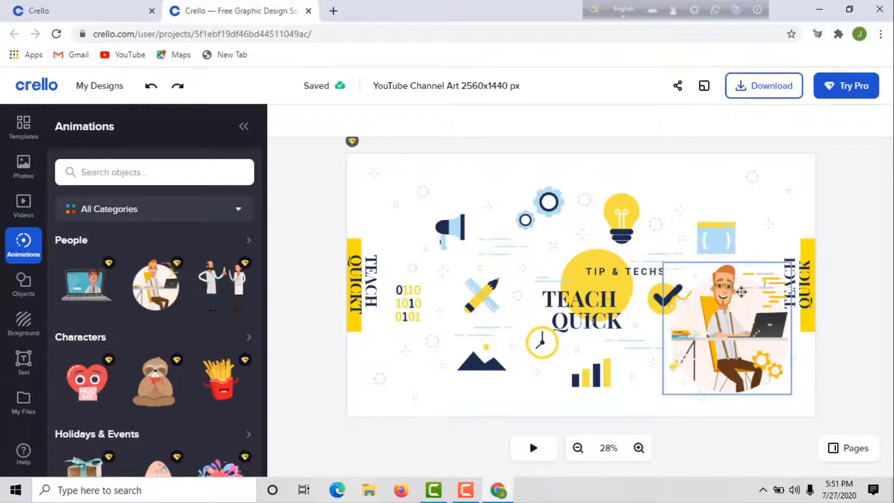
drag(739, 297, 741, 281)
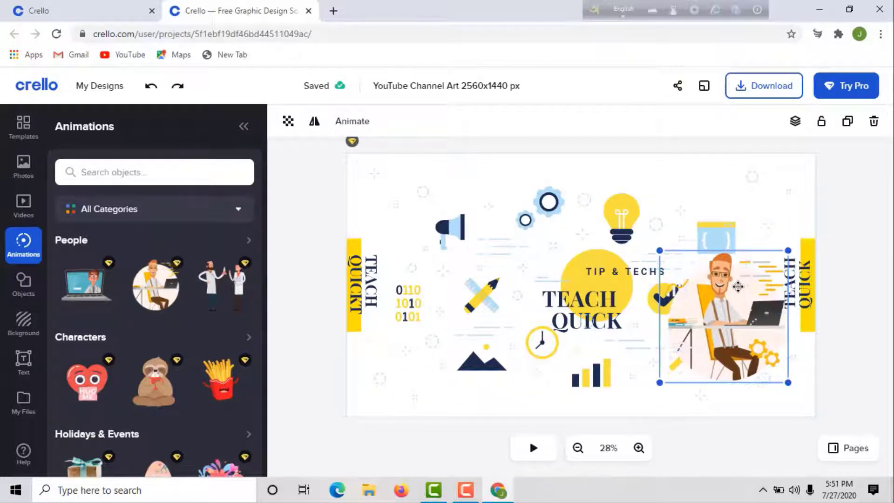
click(770, 213)
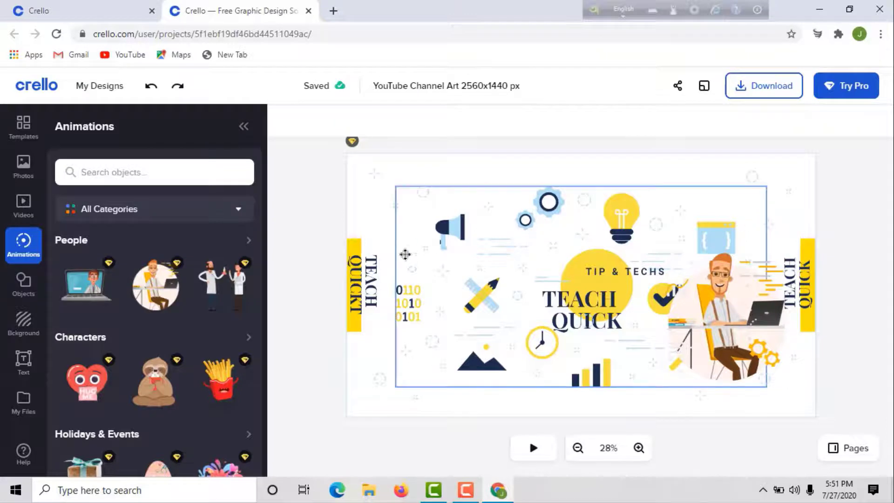
- Add the brush-stroke mask object to the design and fill it with the preset orange #FF9800
click(23, 284)
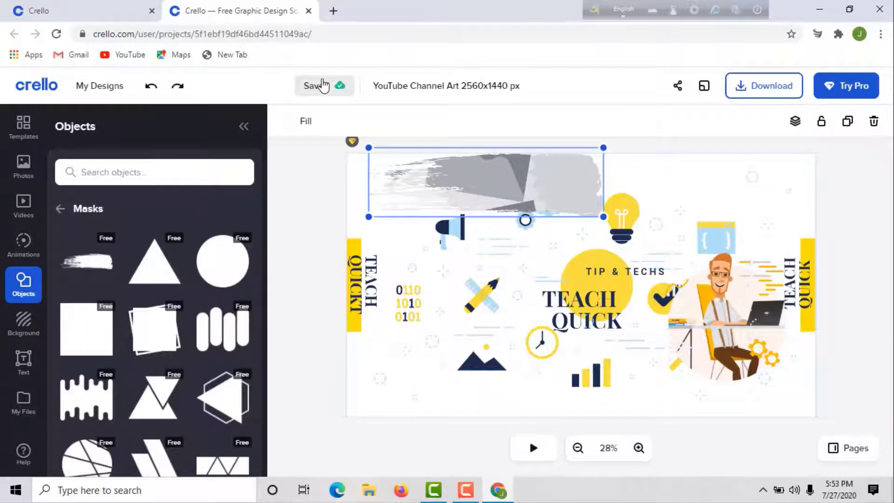
click(306, 123)
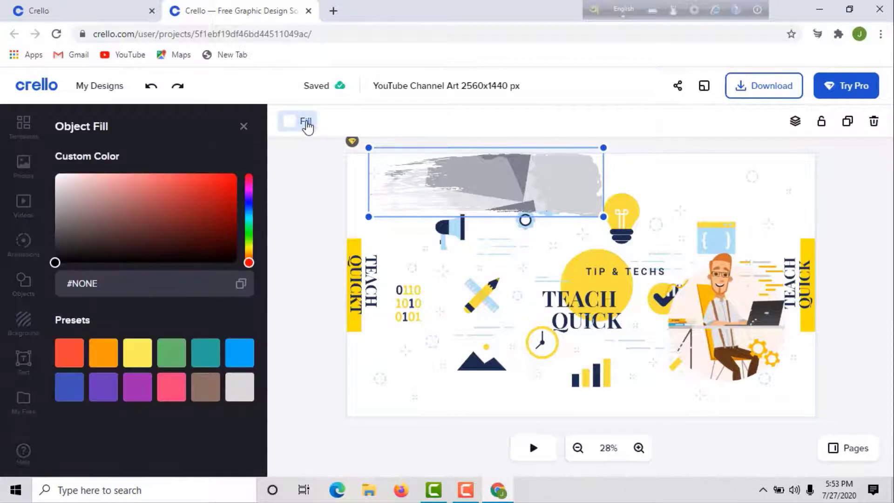
click(222, 188)
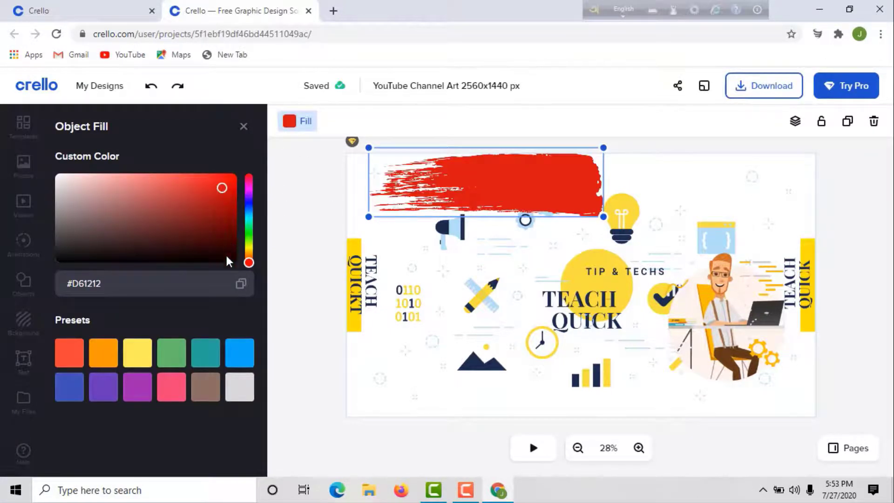
click(103, 361)
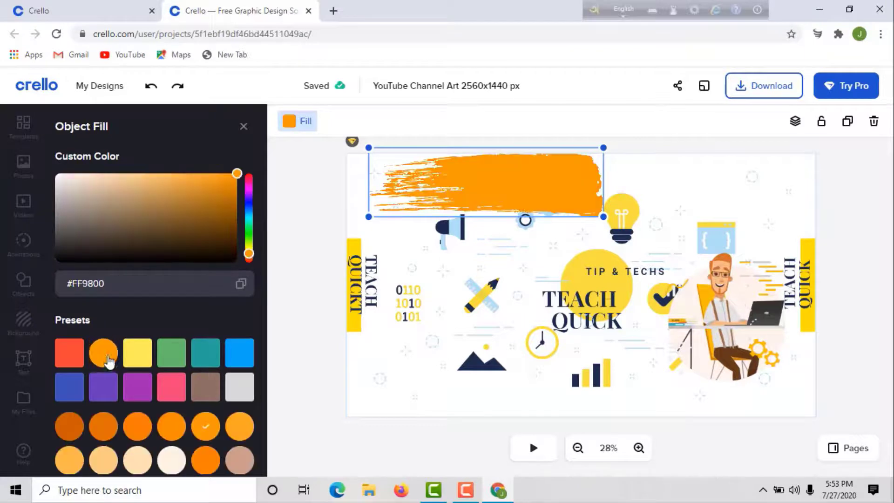
- Shrink the orange brush stroke and place it in the upper-right corner of the channel art
click(647, 148)
mouse_move(558, 173)
mouse_down()
mouse_move(532, 174)
mouse_move(637, 166)
mouse_move(620, 150)
mouse_move(587, 157)
mouse_move(784, 178)
mouse_up()
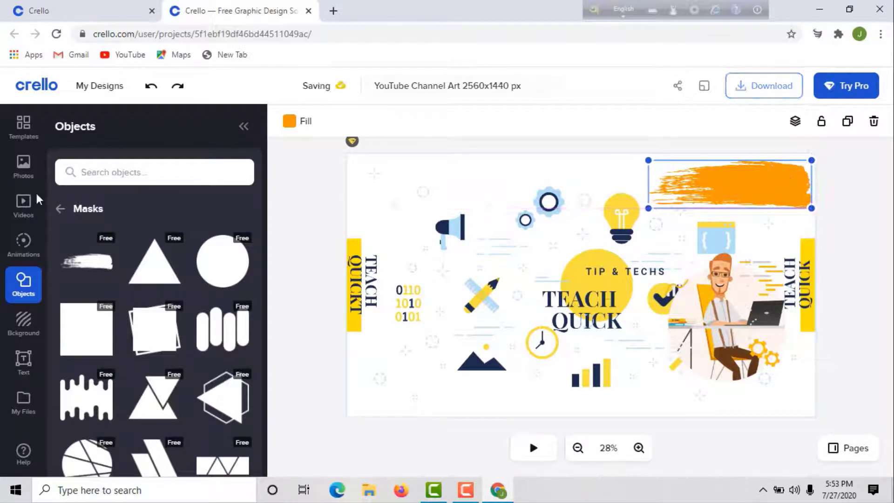
- Add a heading text reading SUBSCRIBE and position it over the orange brush stroke
click(37, 356)
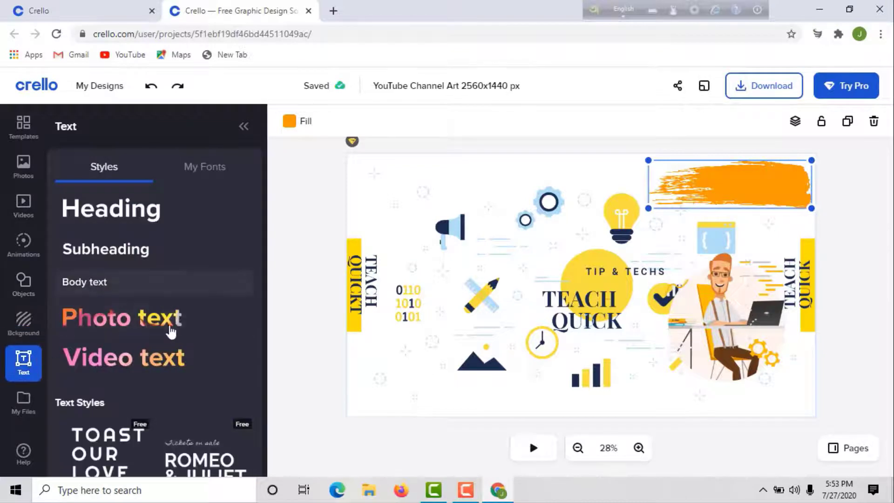
click(153, 207)
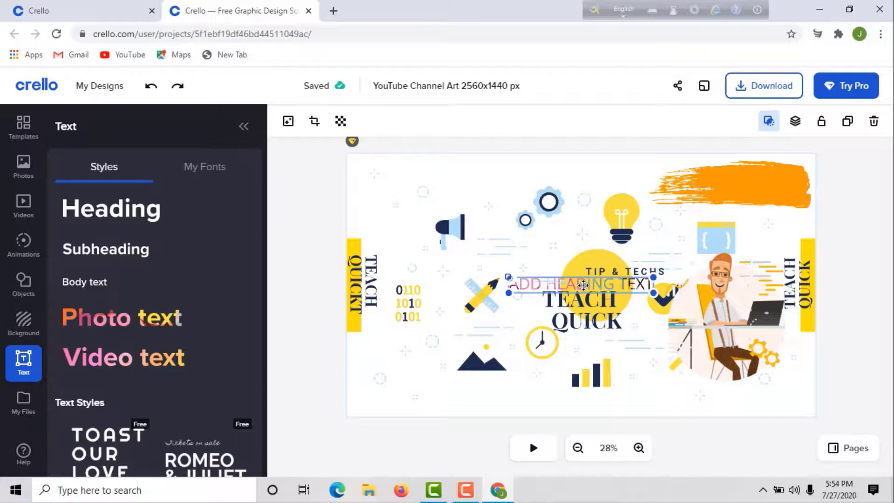
mouse_move(776, 200)
mouse_down()
mouse_move(797, 182)
mouse_move(792, 189)
mouse_up()
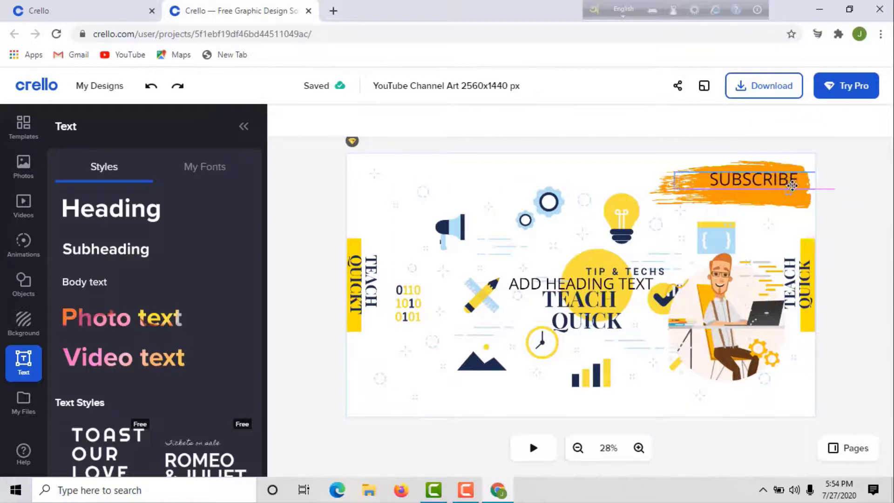
click(379, 186)
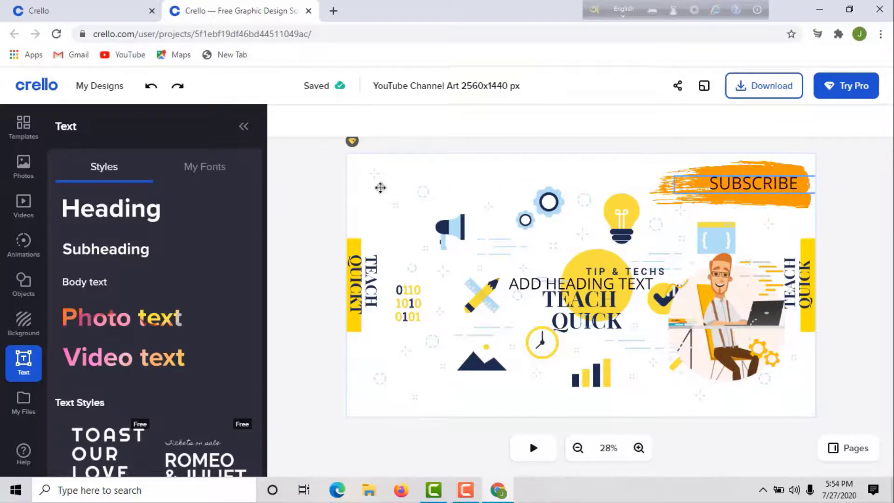
- Upload the "Royalty Free Music for YouTube" thumbnail PNG from the Desktop folder to the personal files
click(32, 411)
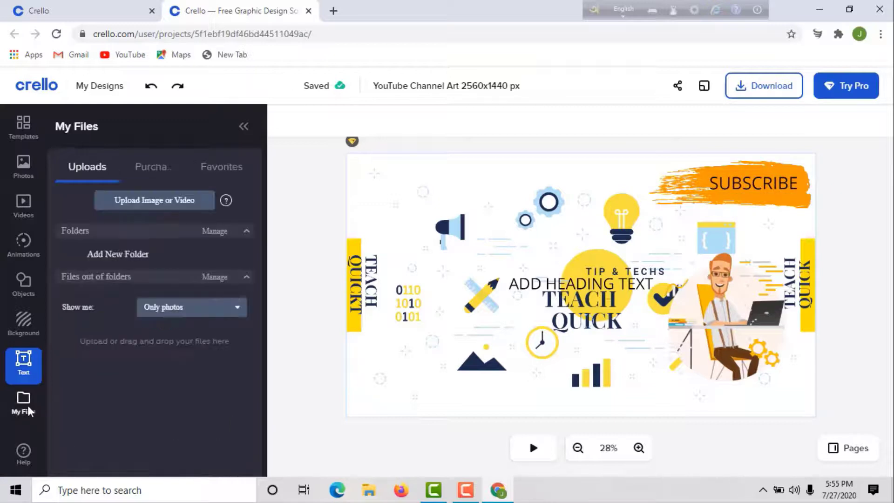
click(173, 205)
scroll(218, 218, down, 1)
scroll(237, 212, up, 1)
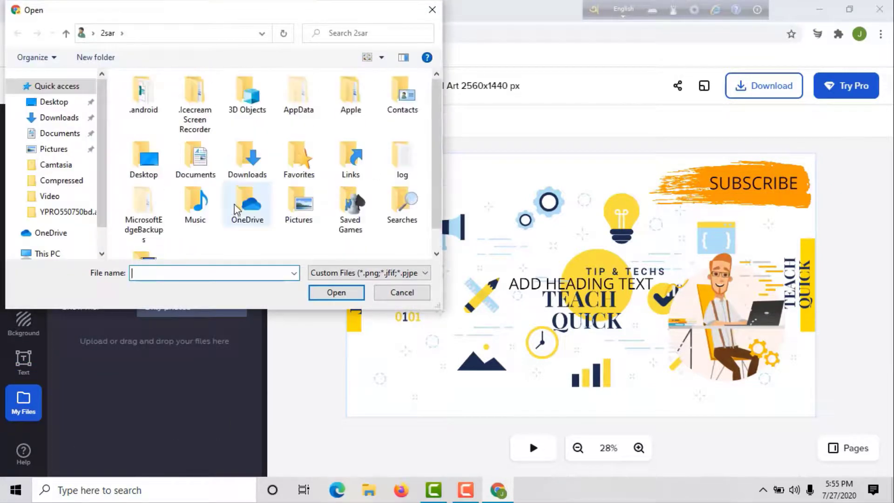
click(55, 103)
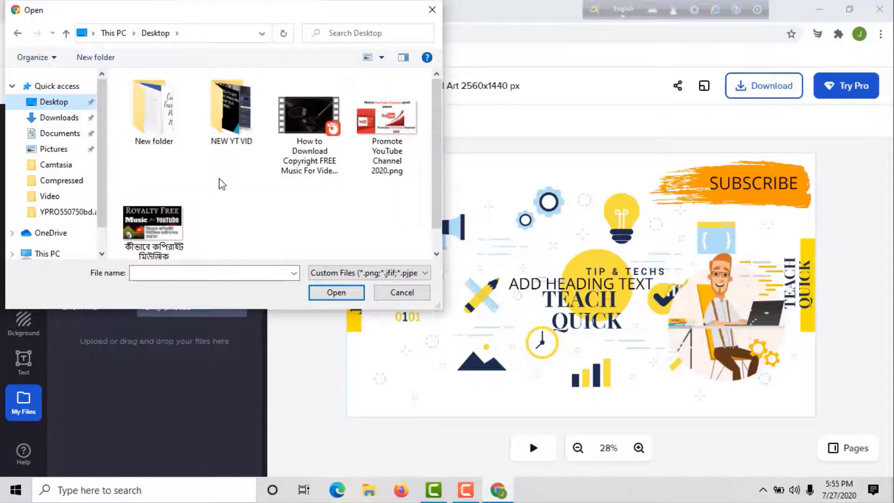
click(148, 219)
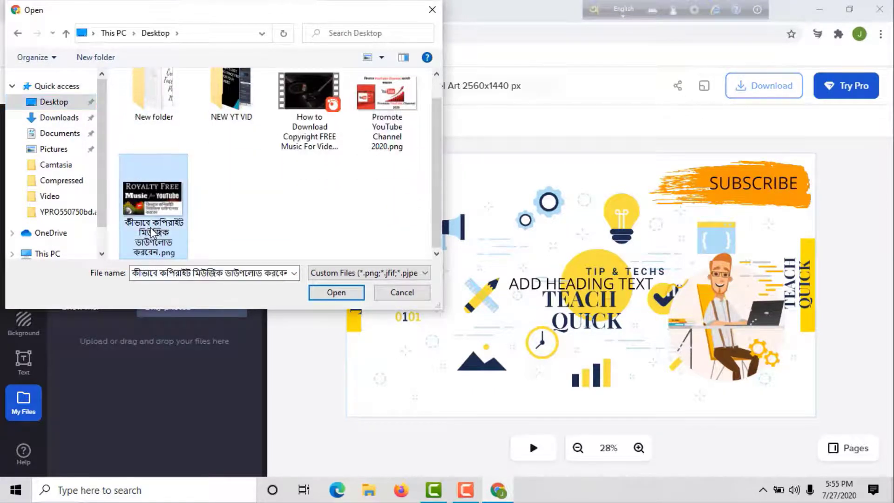
click(337, 292)
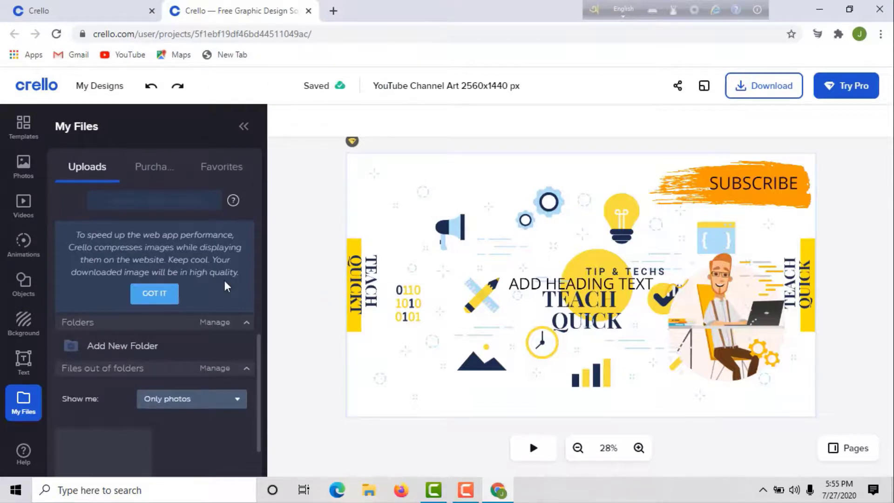
- Dismiss the image compression notice, then place the uploaded "Royalty Free Music for YouTube" thumbnail over the upper-left area of the channel art
click(165, 300)
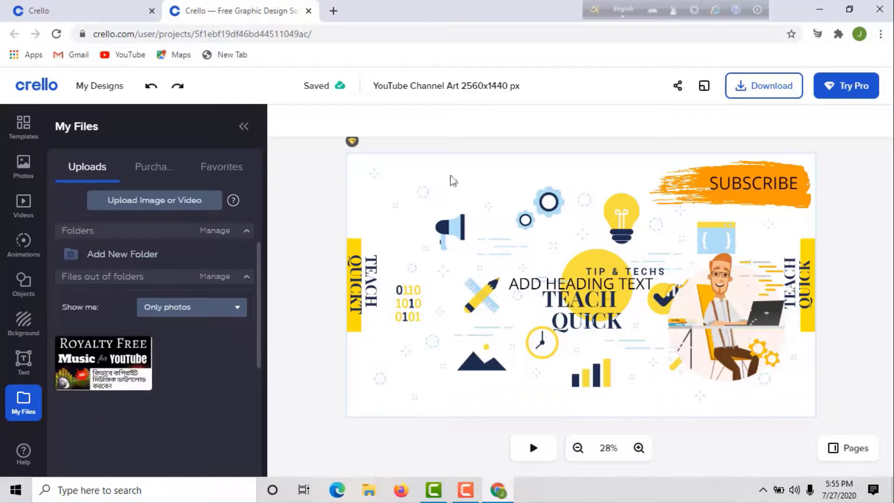
click(102, 361)
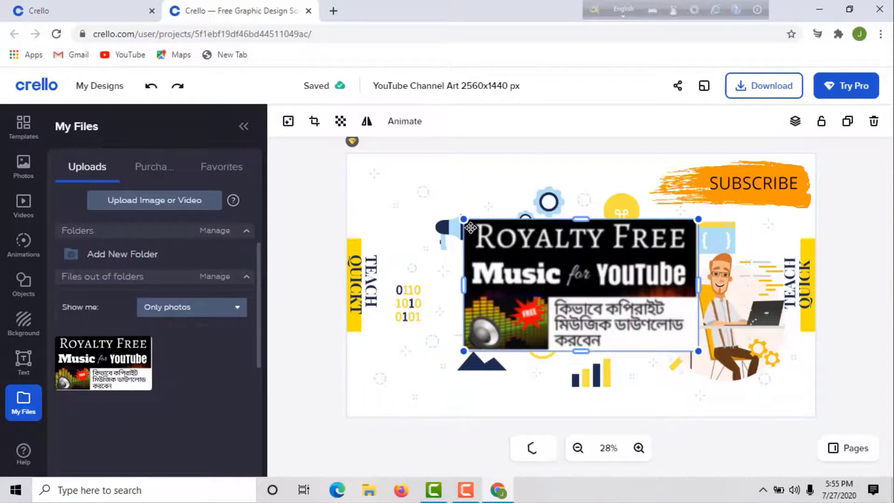
drag(470, 228, 460, 244)
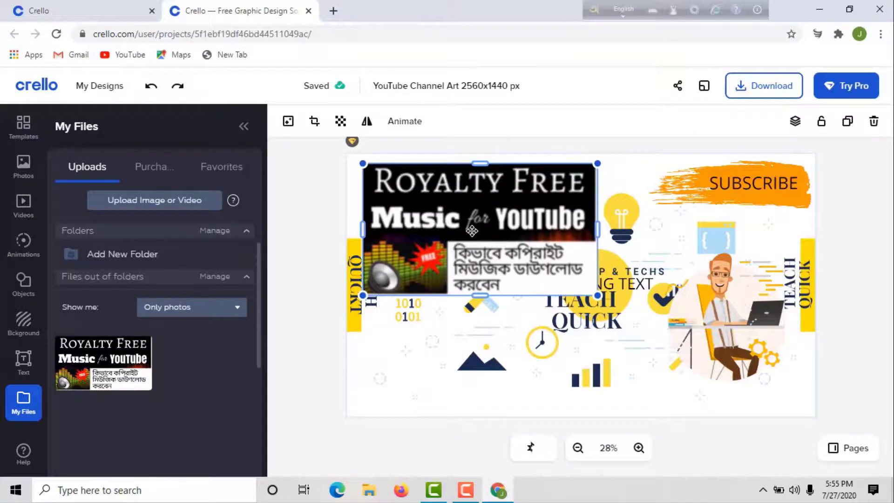
- Delete the "Royalty Free Music for YouTube" thumbnail from the channel art design
right_click(472, 231)
click(445, 217)
key(Delete)
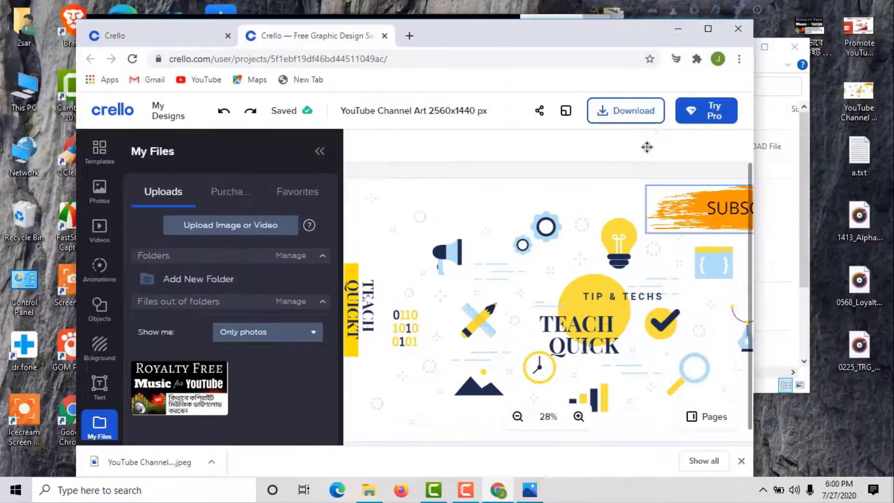
- Download the channel art as a PNG, put the downloaded file on the desktop and open it
click(649, 118)
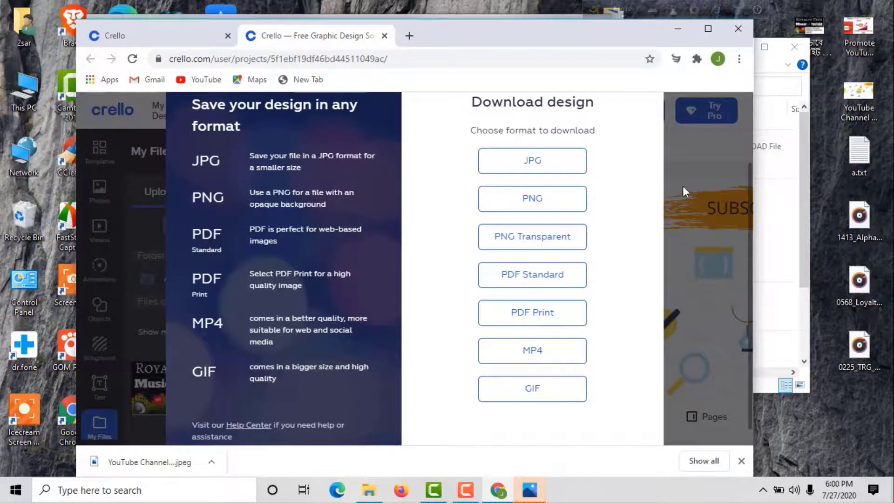
click(577, 200)
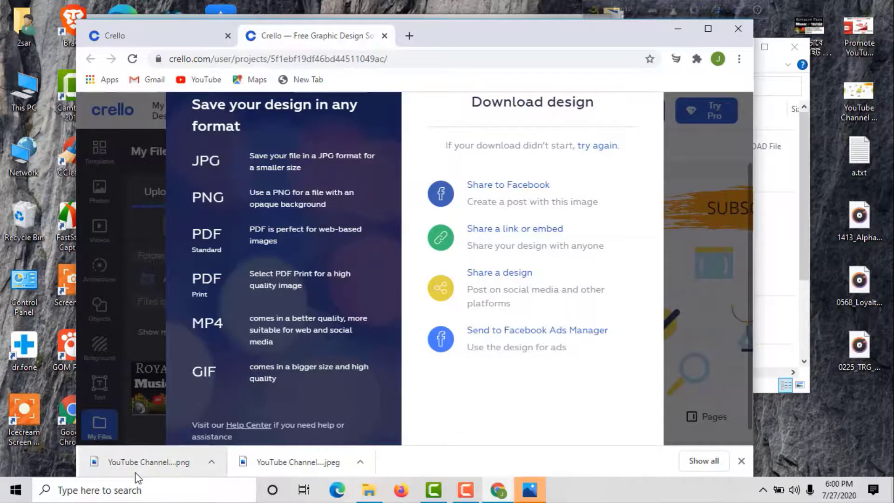
drag(141, 467, 846, 182)
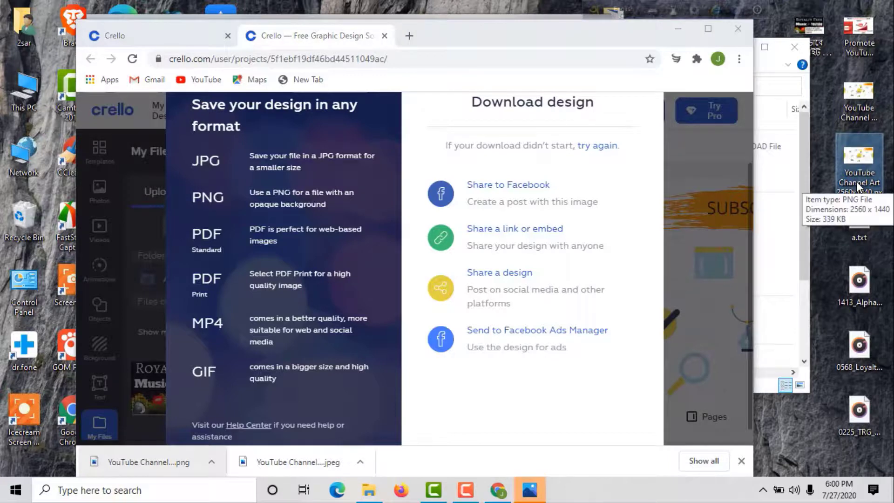
double_click(856, 181)
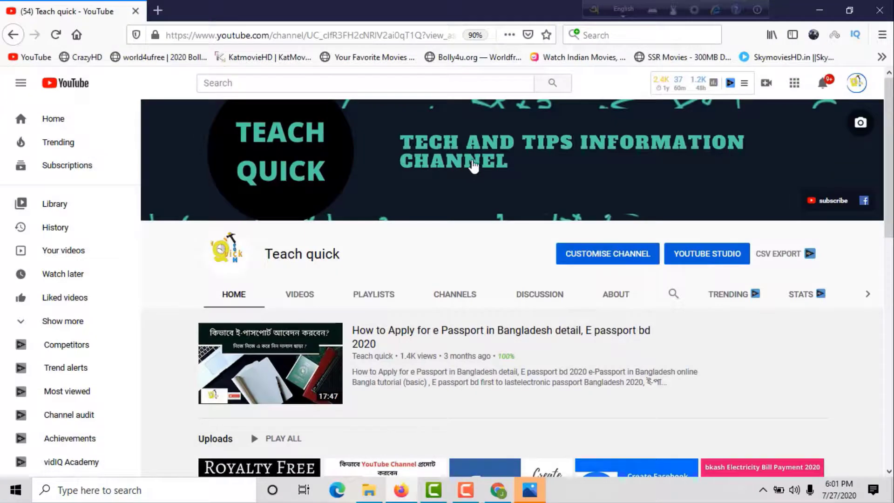
- On the Teach quick YouTube channel page, set "YouTube Channel Art 2560x1440 px (1).png" from the Desktop as channel art with Auto-enhance enabled
click(472, 164)
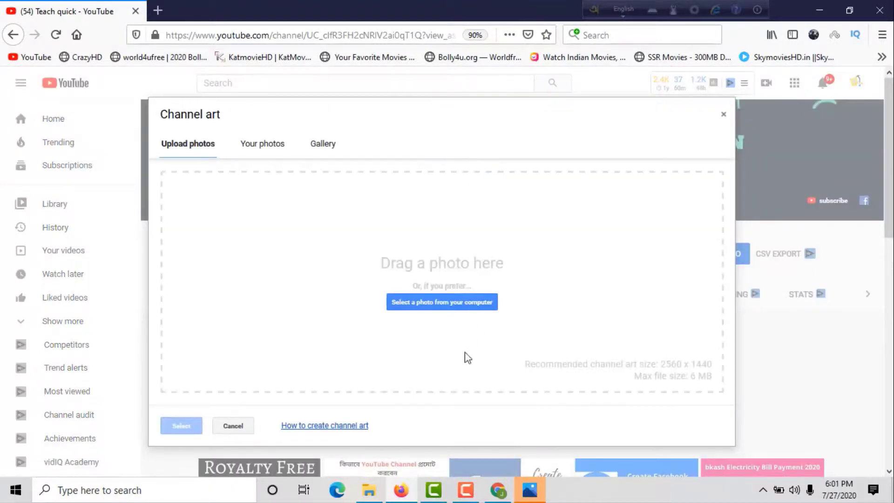
click(452, 304)
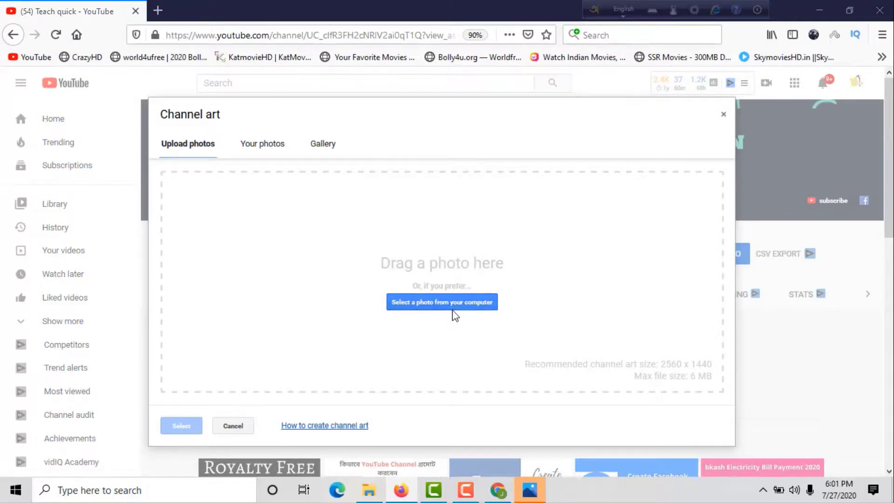
scroll(398, 212, down, 8)
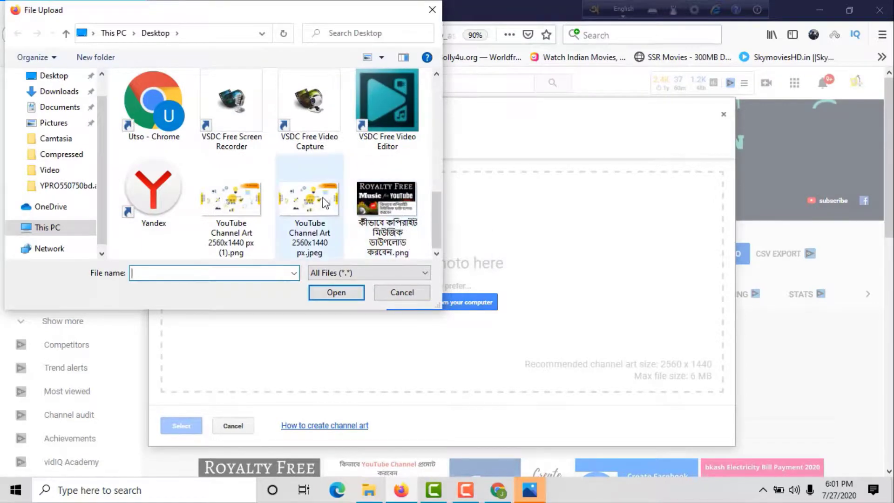
click(256, 215)
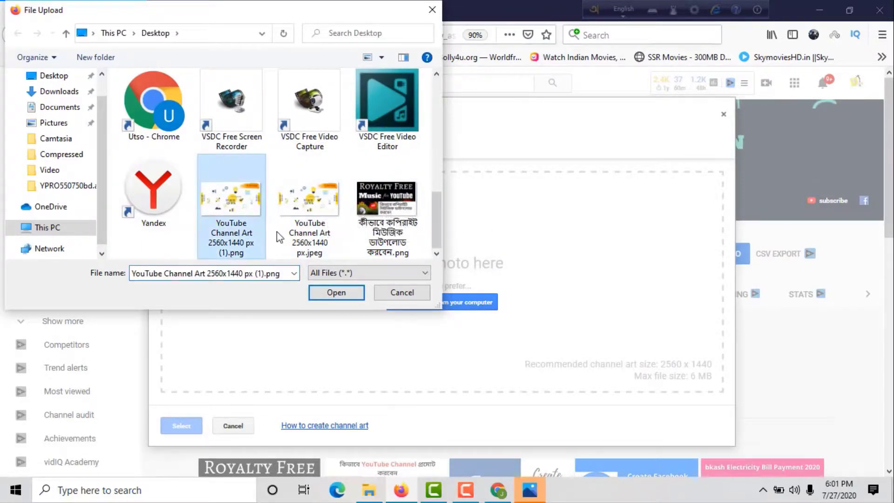
click(355, 294)
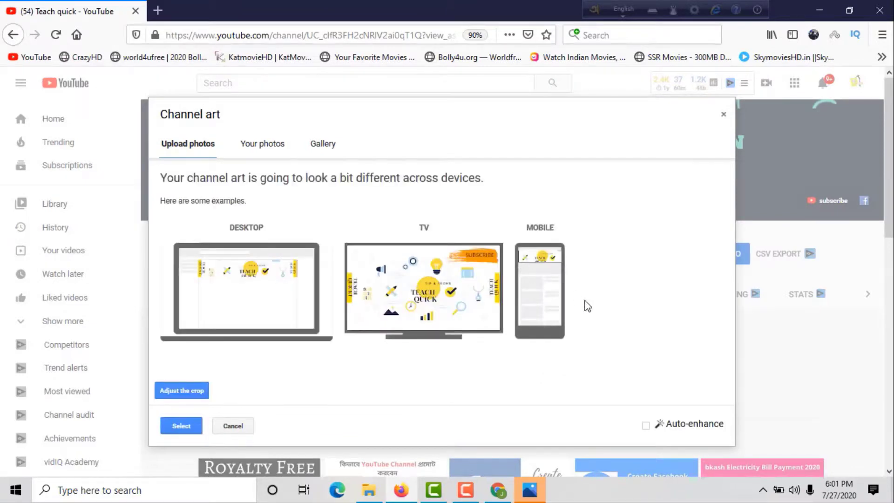
click(700, 425)
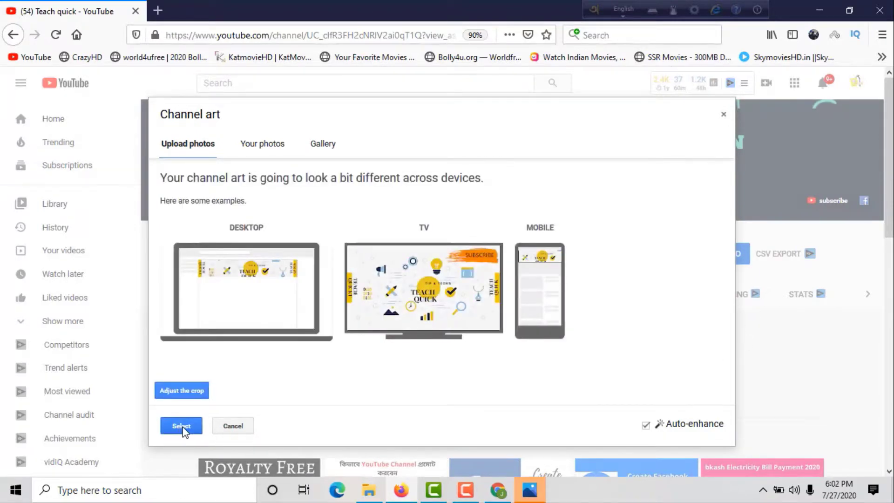
click(181, 426)
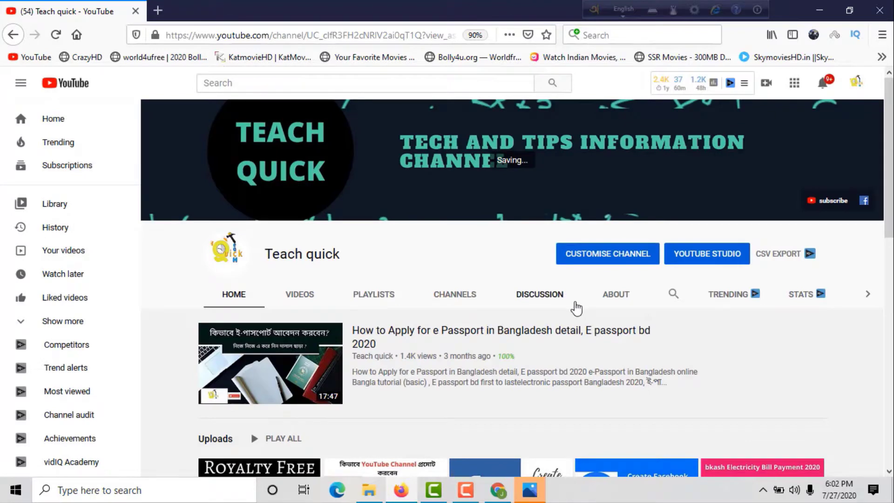